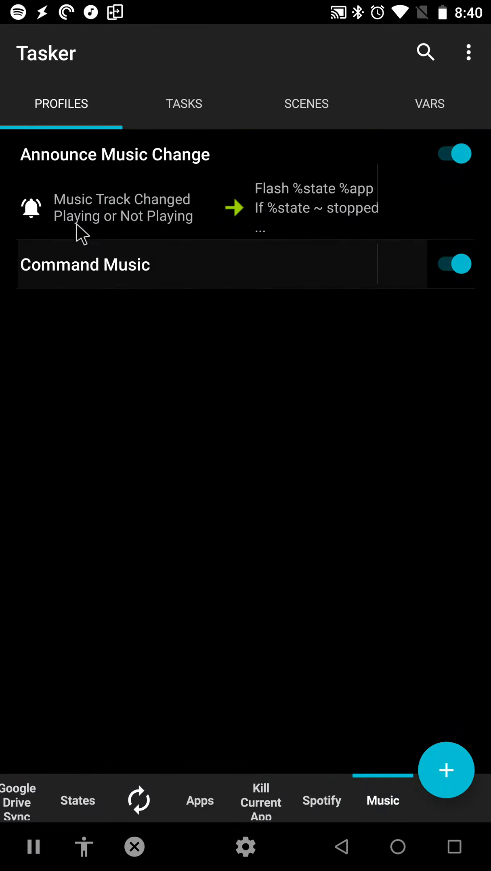
# Review the Music Track Changed event settings, then return to the profiles list.
pyautogui.click(166, 216)
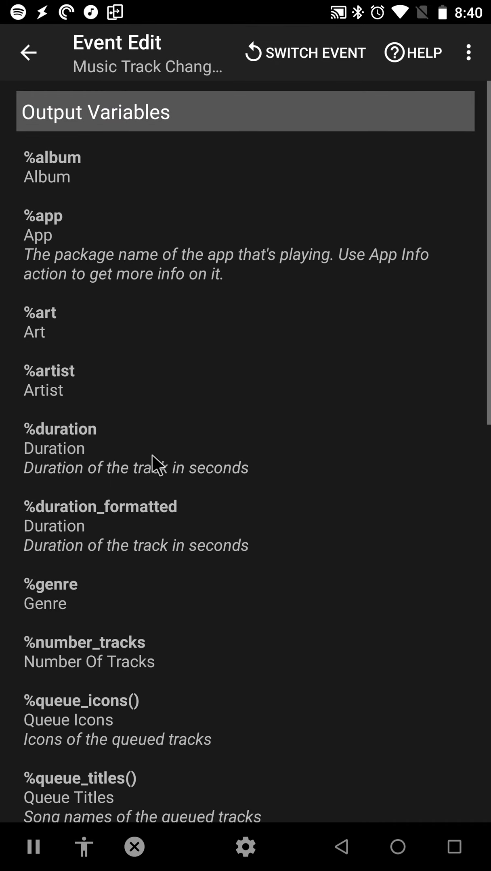
pyautogui.moveTo(125, 660); pyautogui.dragTo(69, 250)
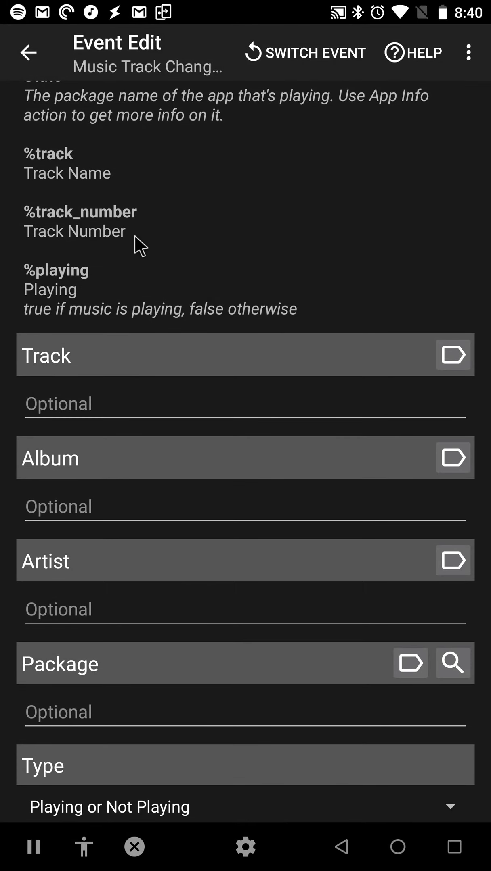
pyautogui.moveTo(139, 197); pyautogui.dragTo(195, 516)
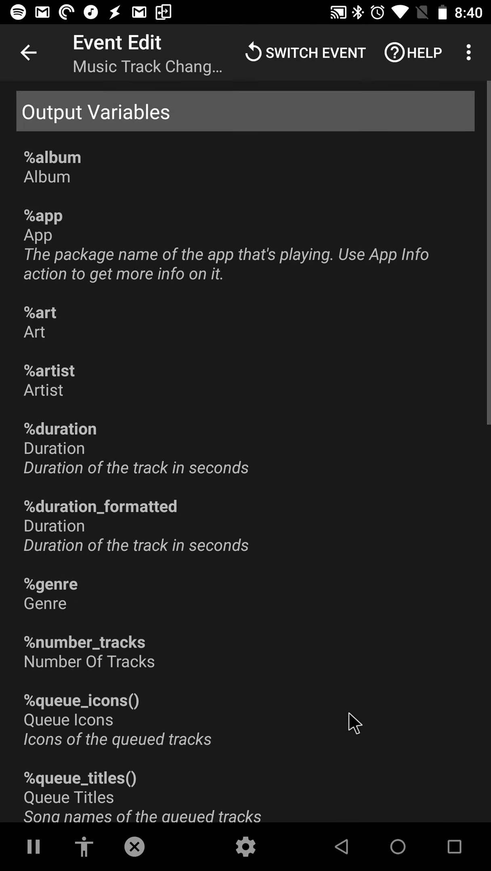
pyautogui.scroll(-10, 333, 482)
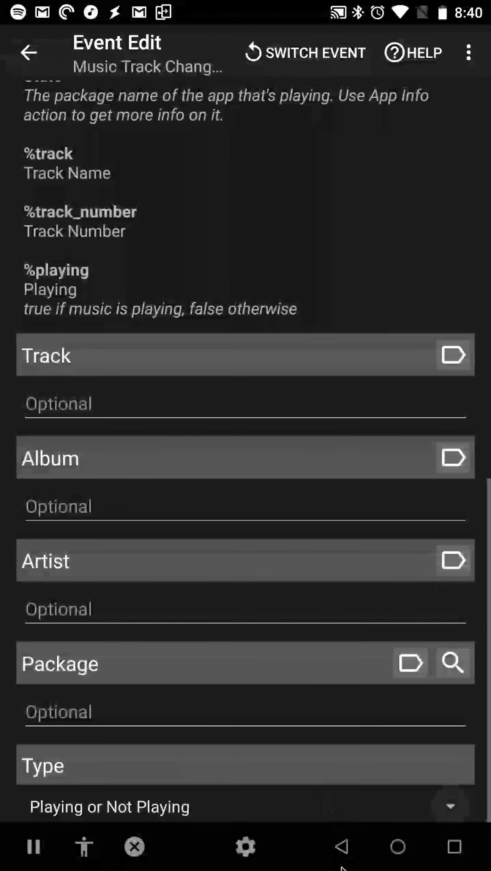
pyautogui.click(343, 855)
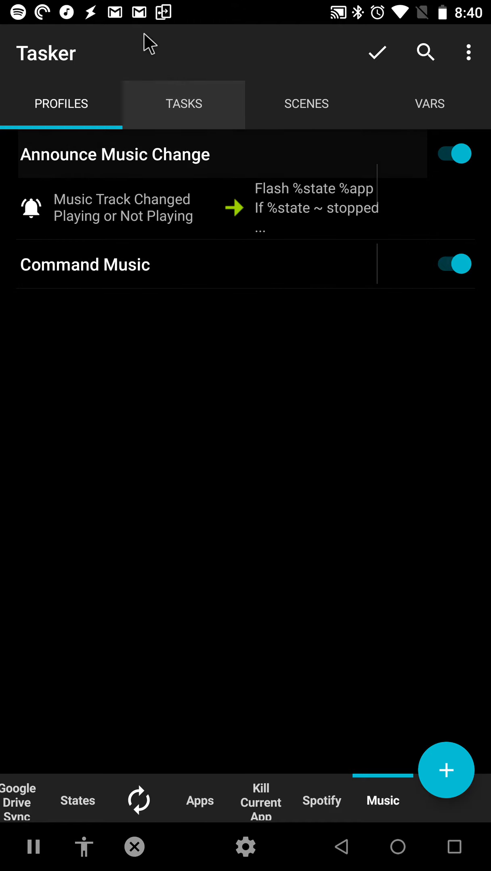
# Play Erros Por Defeito from the Spotify notification and move its floating bubble lower.
pyautogui.moveTo(152, 16); pyautogui.dragTo(157, 202)
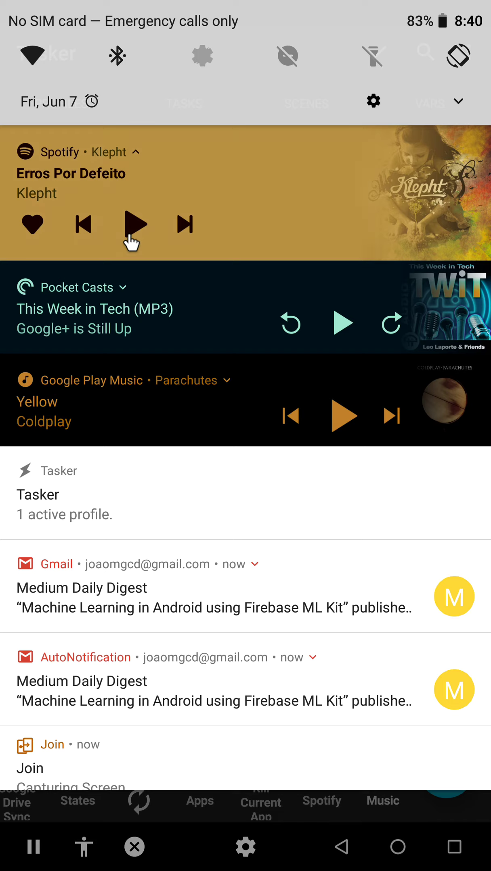
pyautogui.click(135, 226)
pyautogui.moveTo(195, 743); pyautogui.dragTo(228, 542)
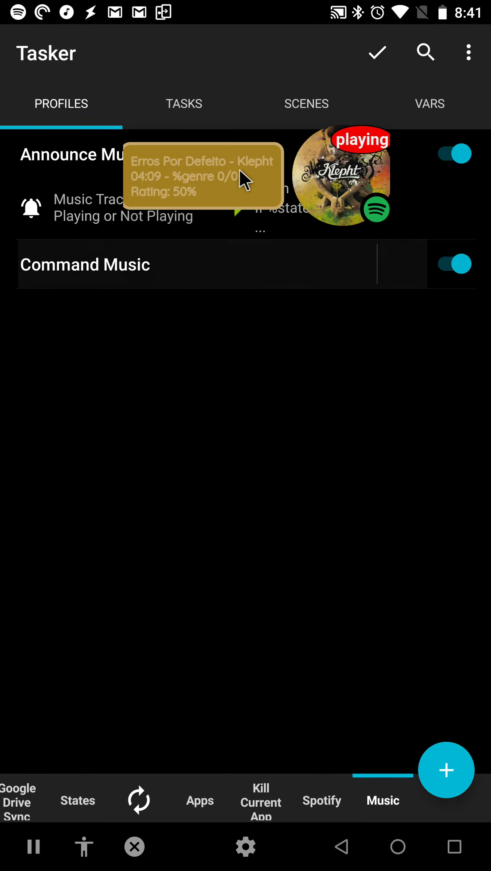
pyautogui.moveTo(336, 181); pyautogui.dragTo(332, 233)
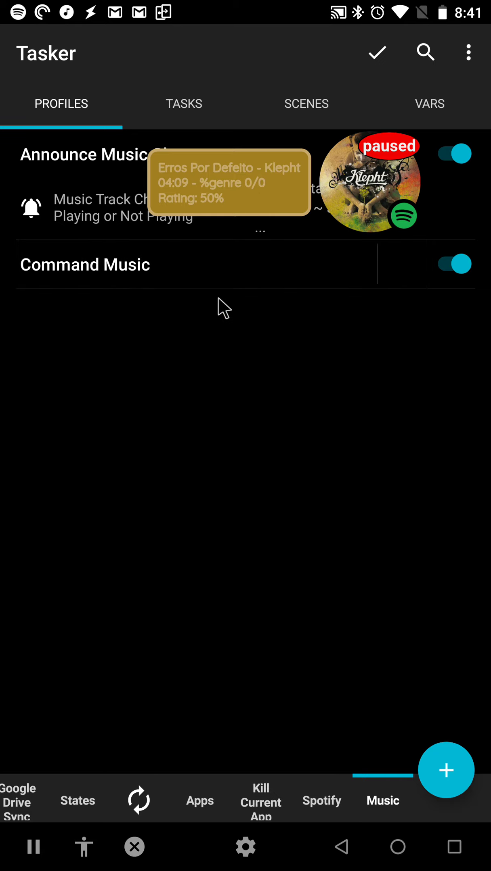
pyautogui.press('super+n')
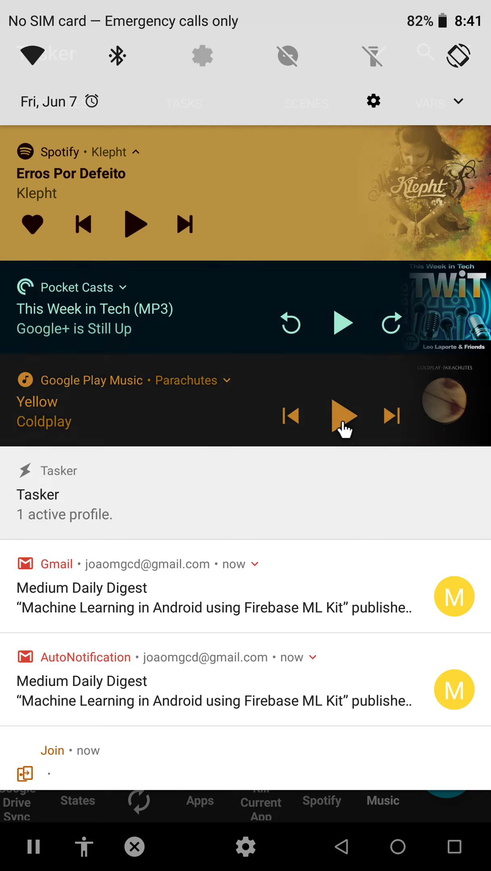
# Play Coldplay's Yellow from the Google Play Music notification, then collapse the shade.
pyautogui.click(343, 427)
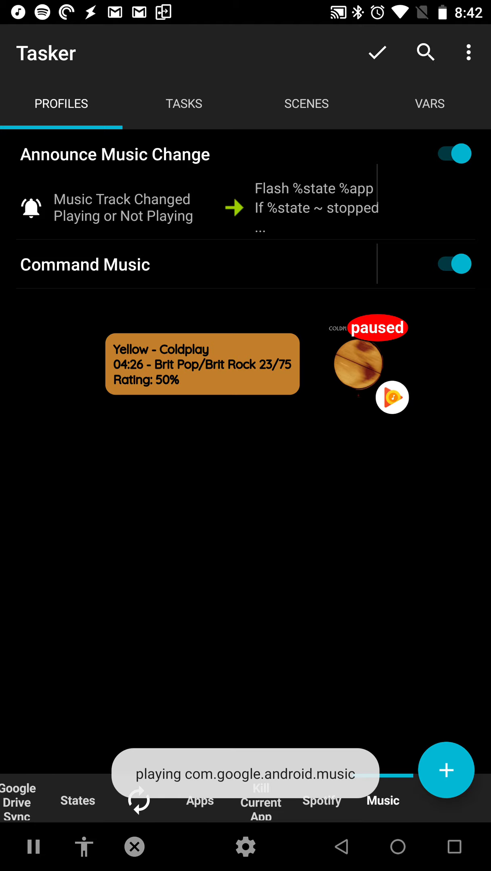
pyautogui.moveTo(242, 7); pyautogui.dragTo(347, 512)
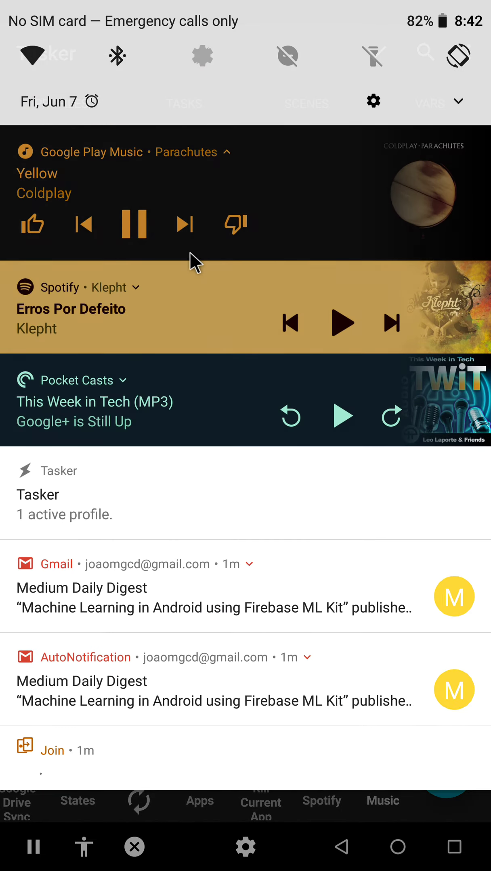
pyautogui.moveTo(338, 327); pyautogui.dragTo(338, 121)
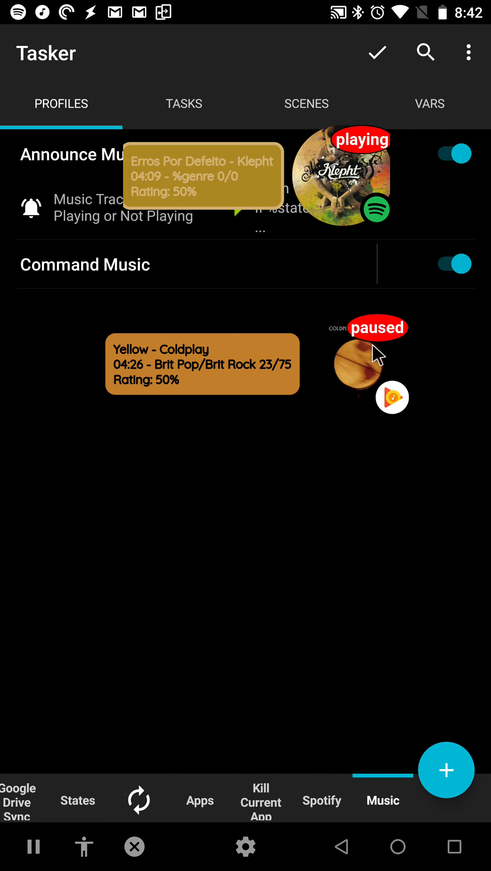
# Use the notification shade to add the Pocket Casts This Week in Tech bubble, then view Tasks.
pyautogui.moveTo(242, 12); pyautogui.dragTo(242, 403)
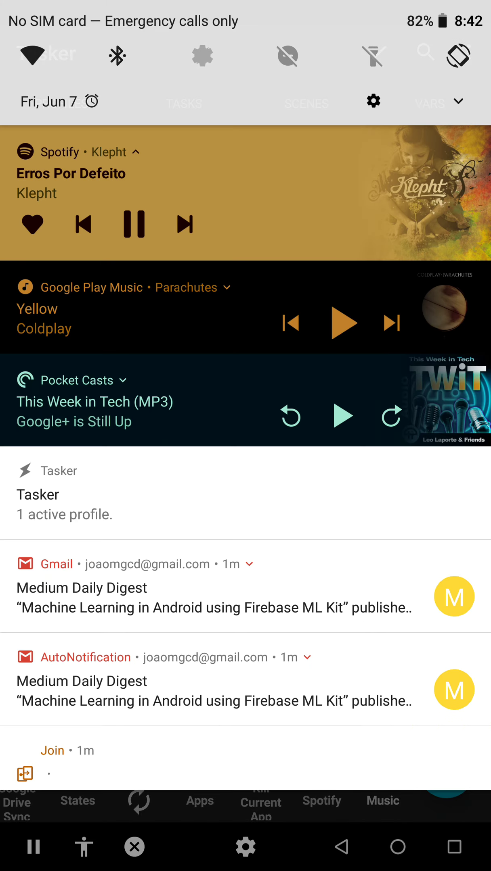
pyautogui.moveTo(242, 767); pyautogui.dragTo(242, 121)
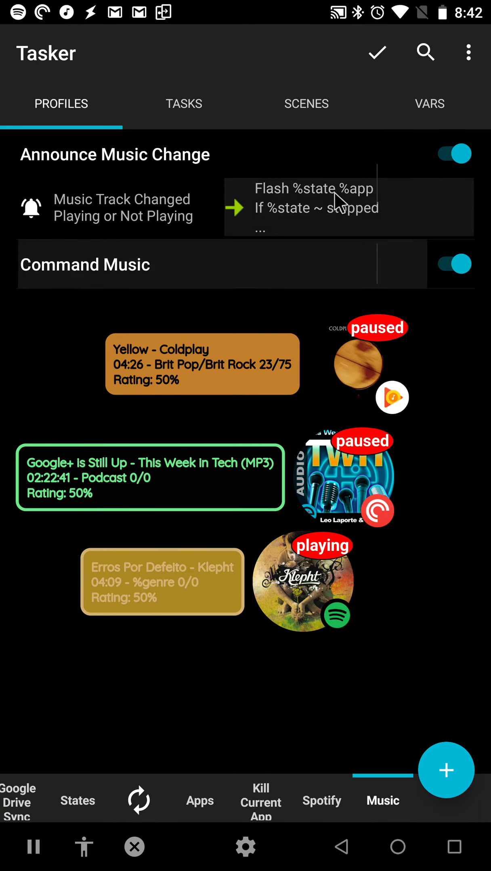
pyautogui.click(203, 120)
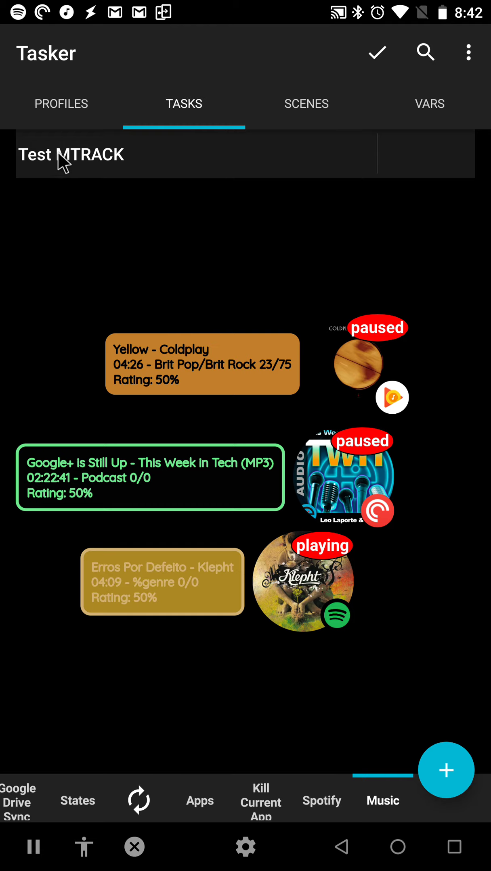
# Run the Test MTRACK task repeatedly to flash Spotify's Erros Por Defeito by Klepht.
pyautogui.click(81, 170)
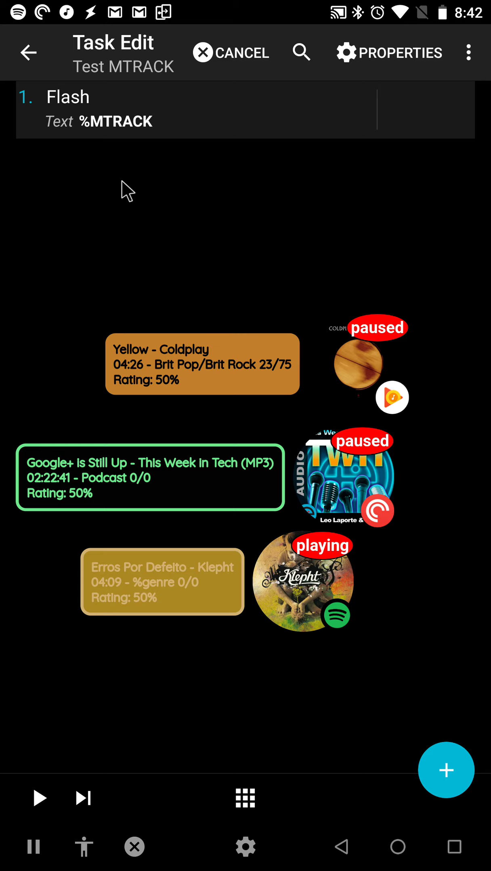
pyautogui.click(41, 797)
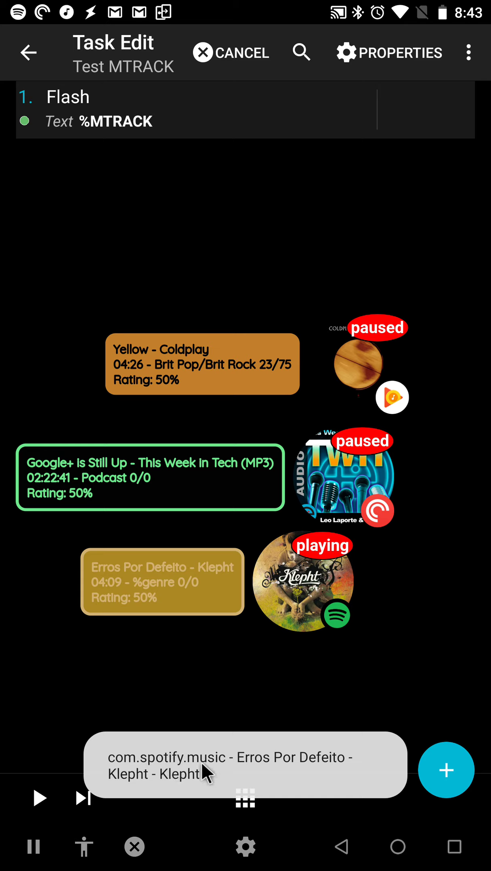
pyautogui.click(38, 798)
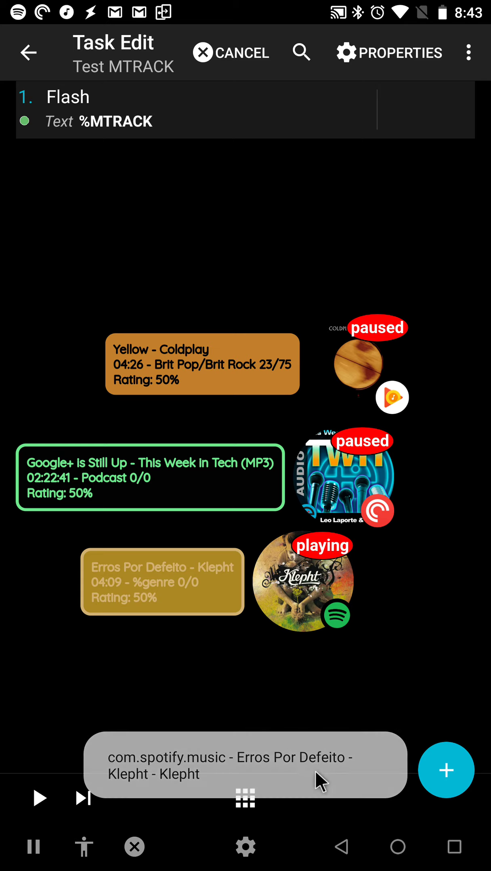
pyautogui.click(56, 794)
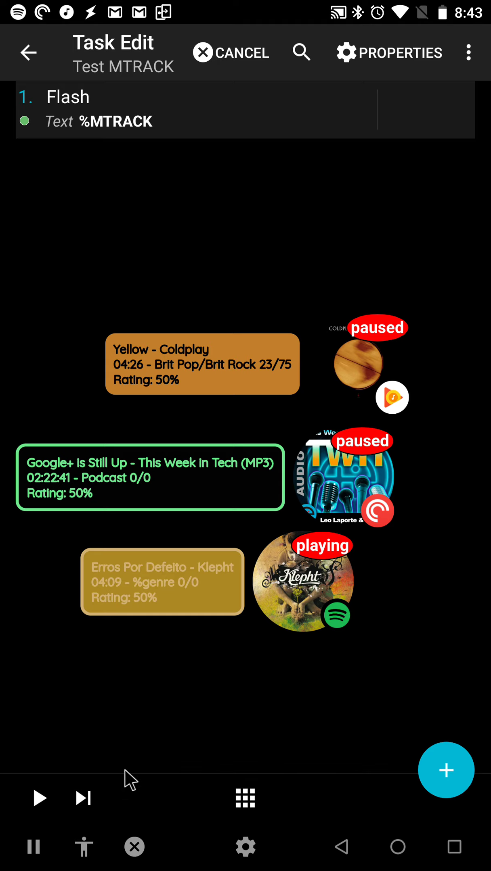
pyautogui.click(26, 801)
# Switch Spotify playback of Erros Por Defeito to Web Player (Chrome) and resume it.
pyautogui.moveTo(245, 4); pyautogui.dragTo(245, 403)
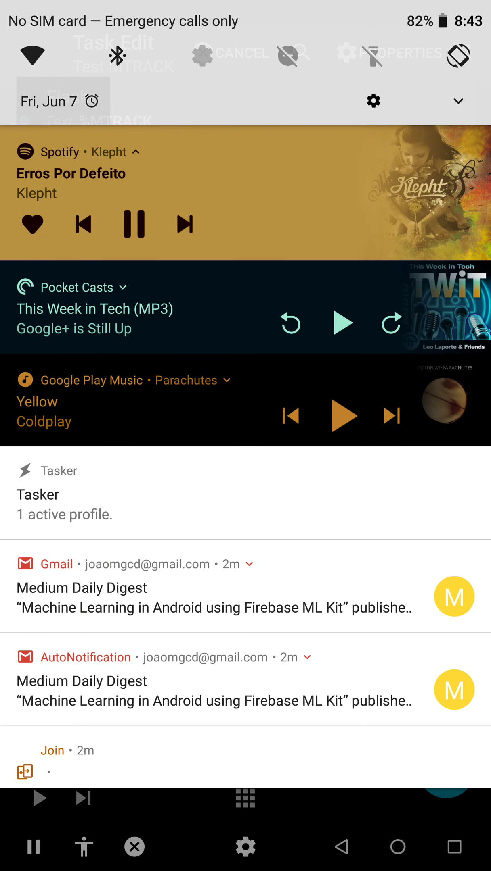
pyautogui.moveTo(245, 767); pyautogui.dragTo(245, 162)
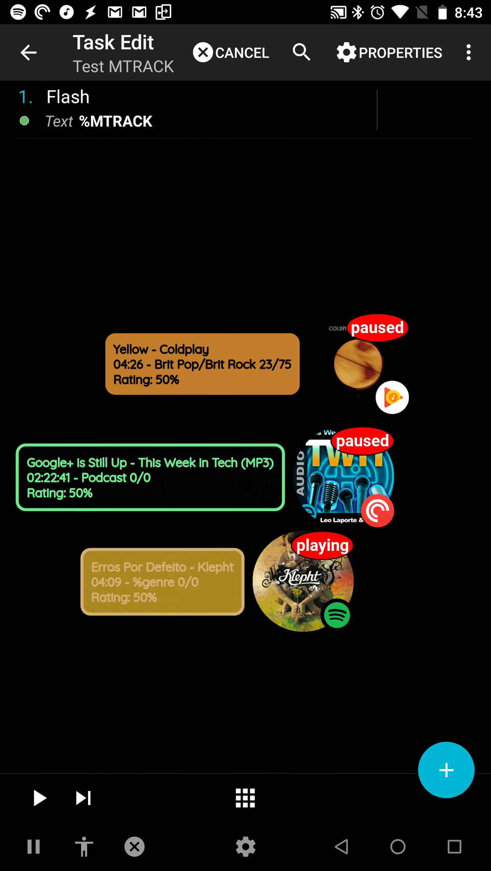
pyautogui.click(302, 581)
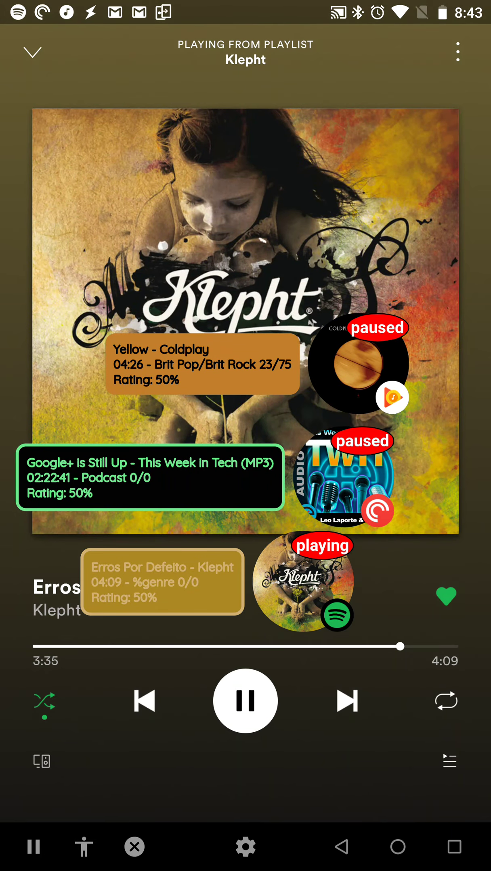
pyautogui.click(42, 761)
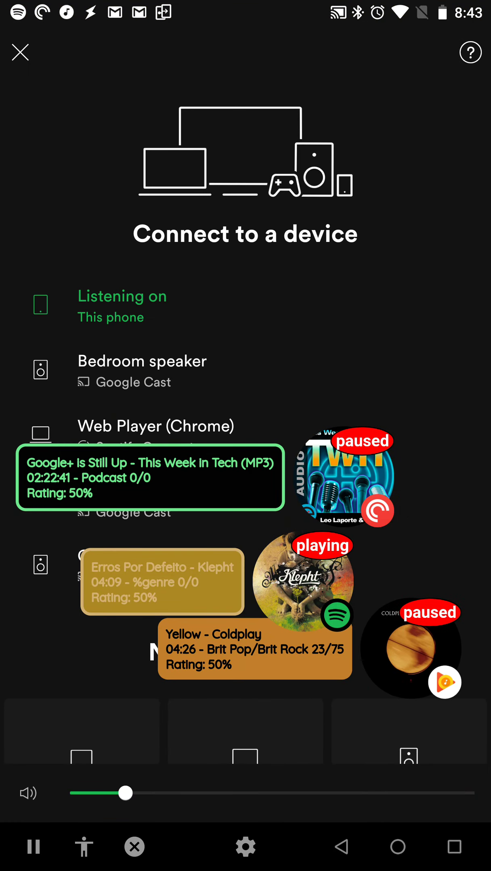
pyautogui.click(155, 427)
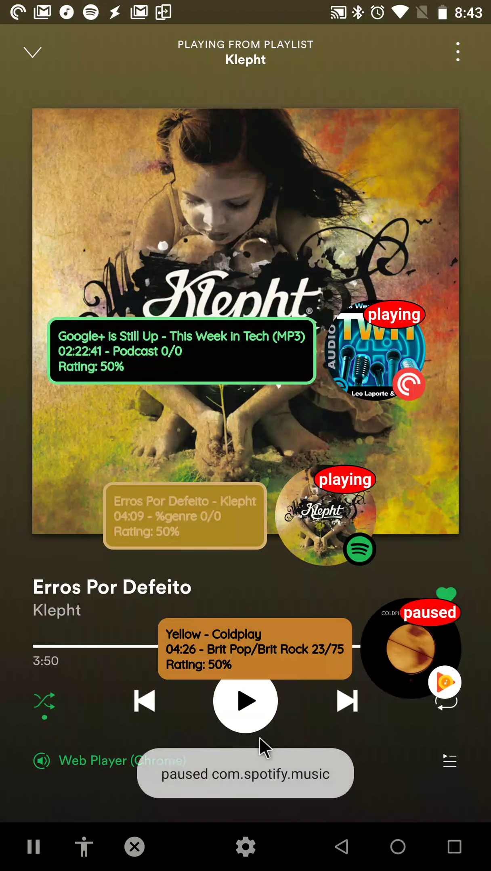
pyautogui.click(251, 714)
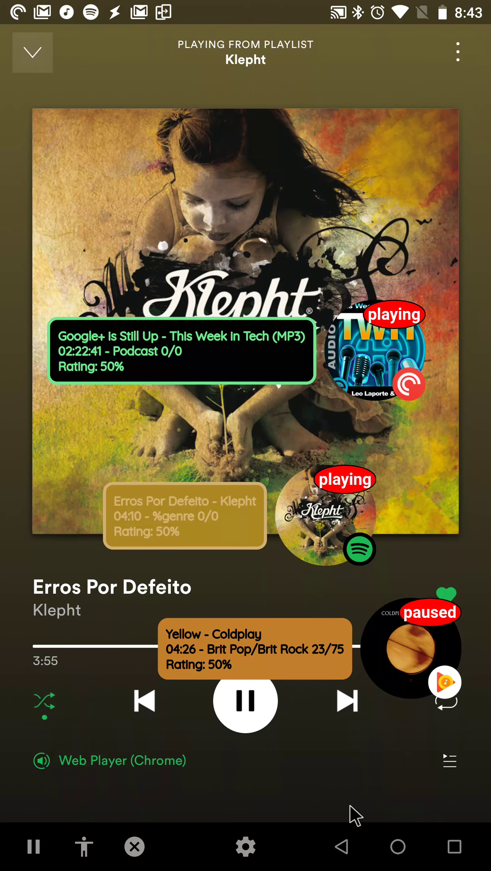
pyautogui.click(451, 851)
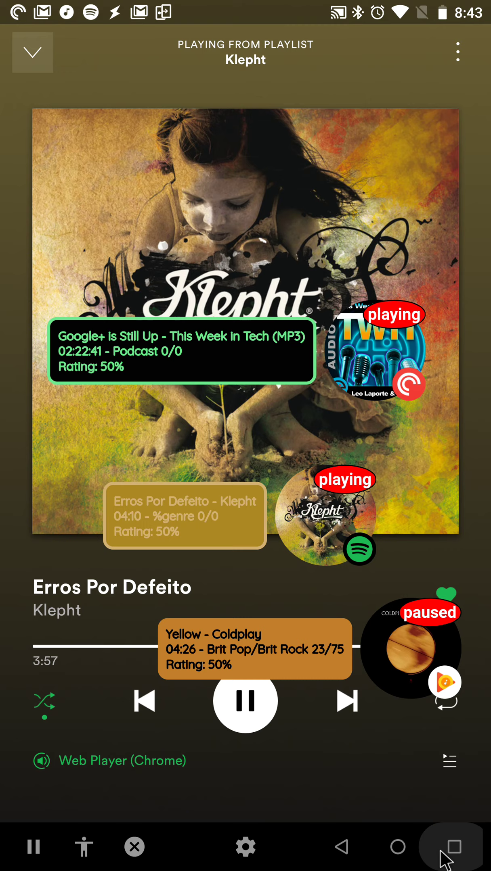
# Back in Tasker, run Test MTRACK to flash This Week in Tech and Erros Por Defeito.
pyautogui.click(184, 260)
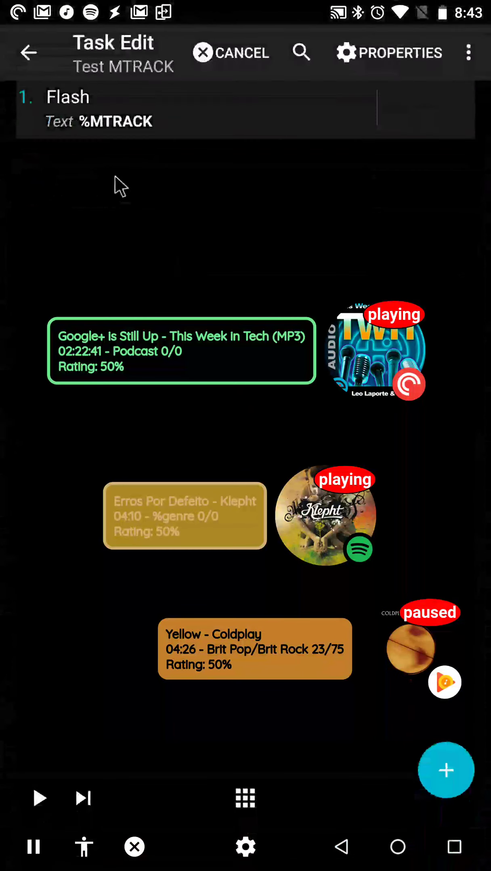
pyautogui.click(39, 796)
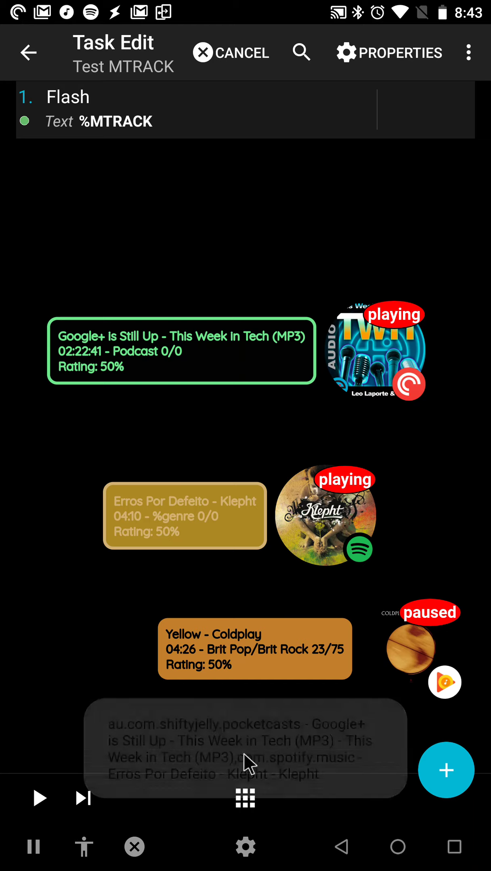
pyautogui.click(42, 812)
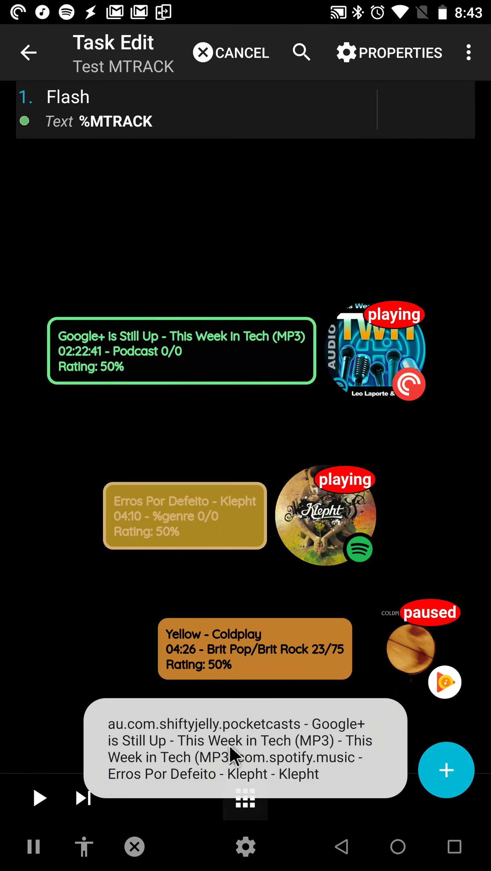